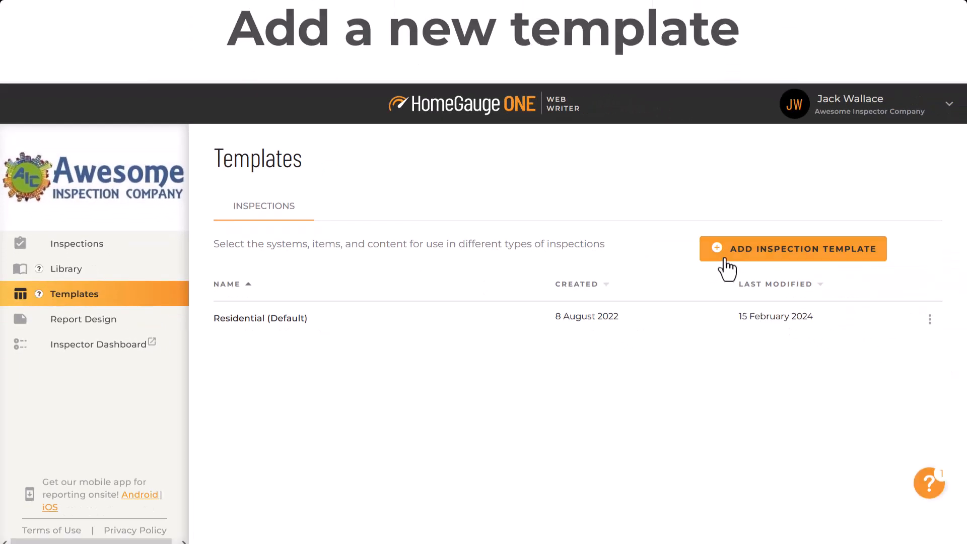
# Add a new inspection template named Condo as a copy of the existing Residential (Default) template.
pyautogui.click(729, 257)
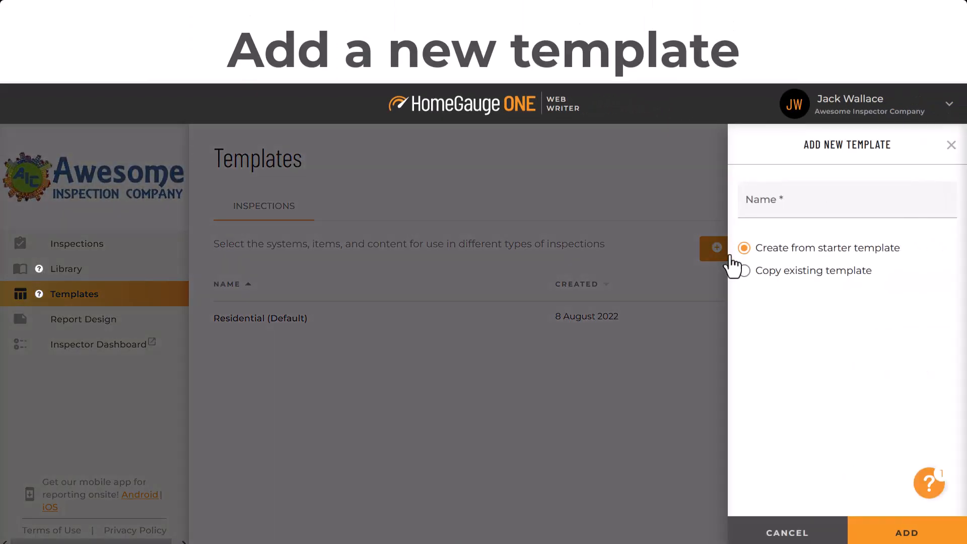
pyautogui.click(781, 210)
pyautogui.write('Condo')
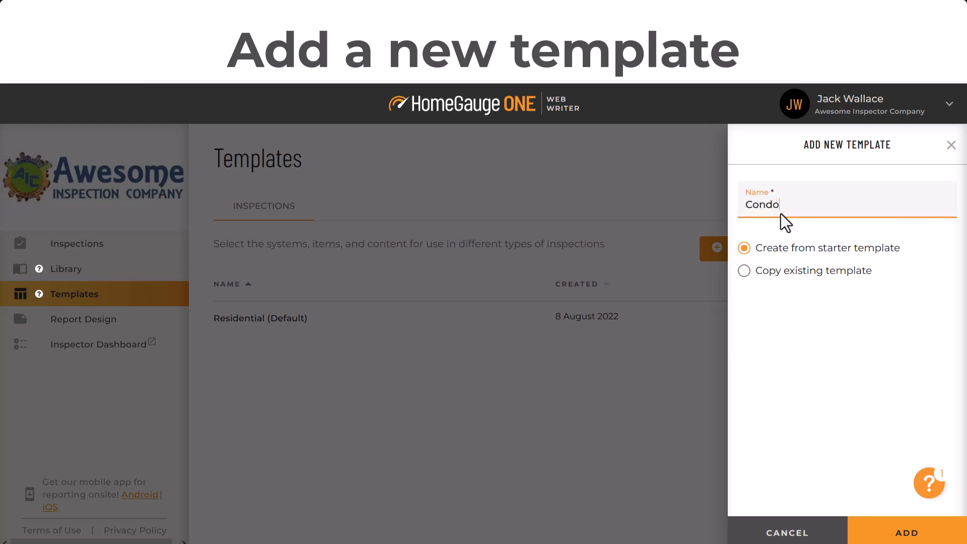
pyautogui.click(745, 272)
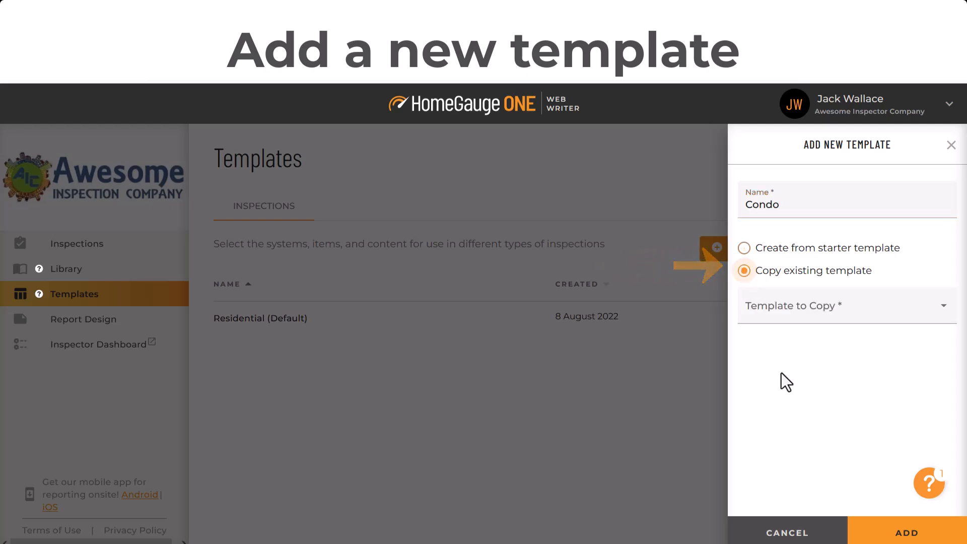
pyautogui.click(801, 307)
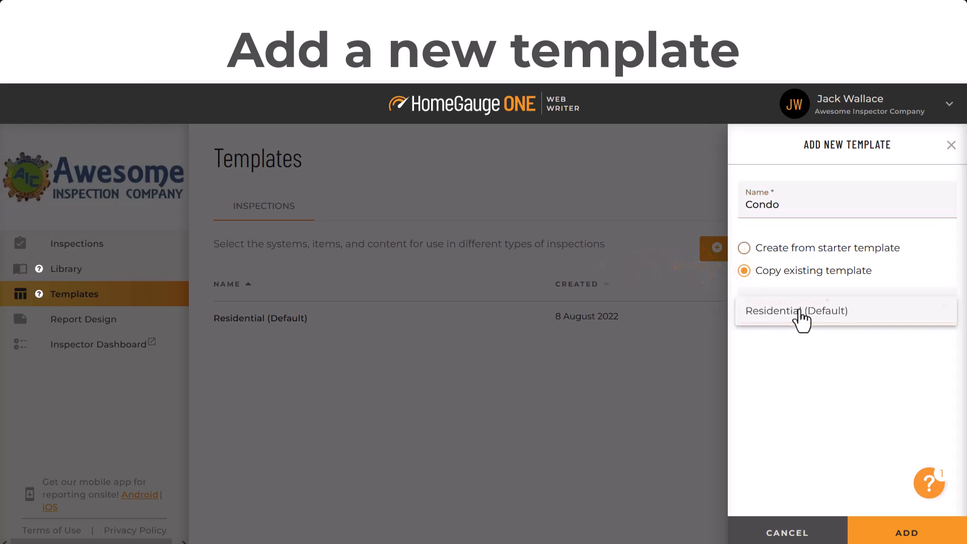
pyautogui.click(856, 317)
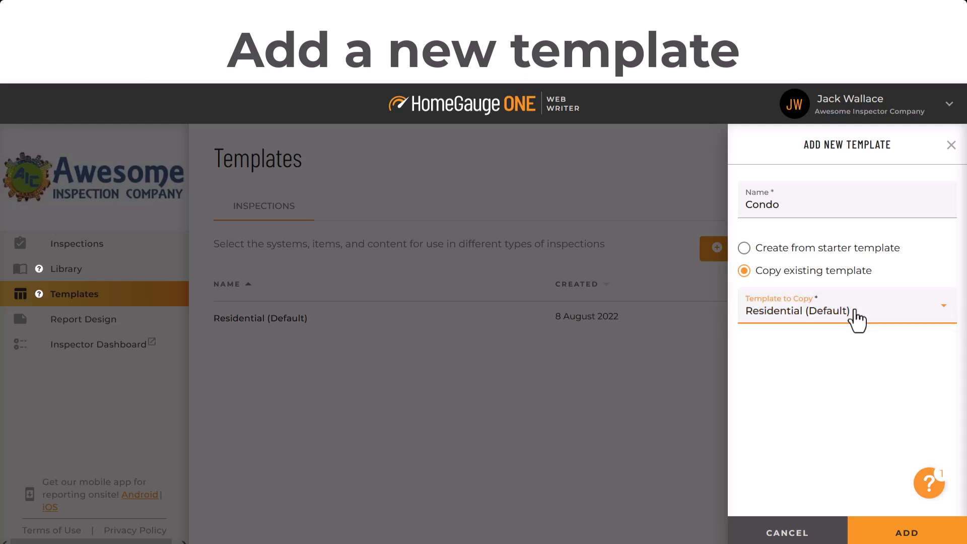
pyautogui.click(909, 539)
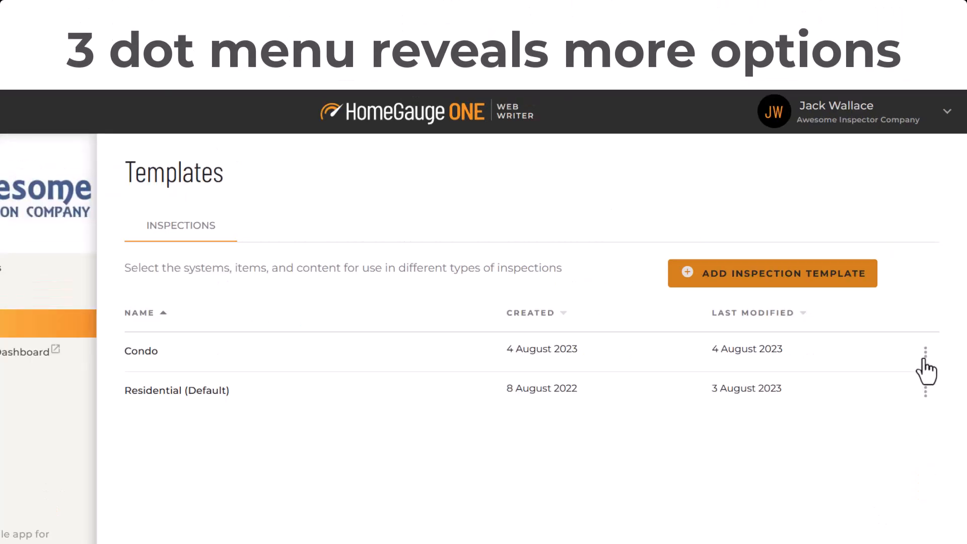
pyautogui.click(925, 353)
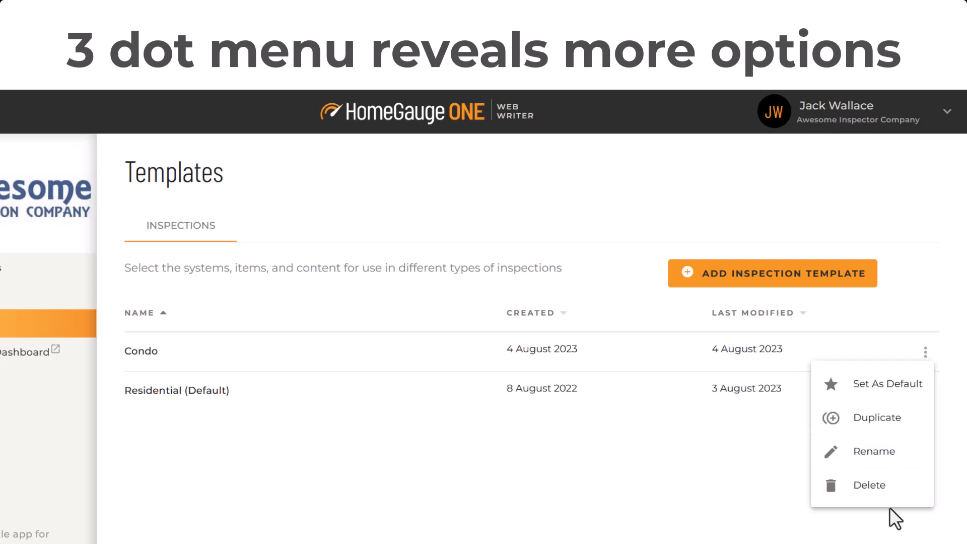
pyautogui.click(503, 472)
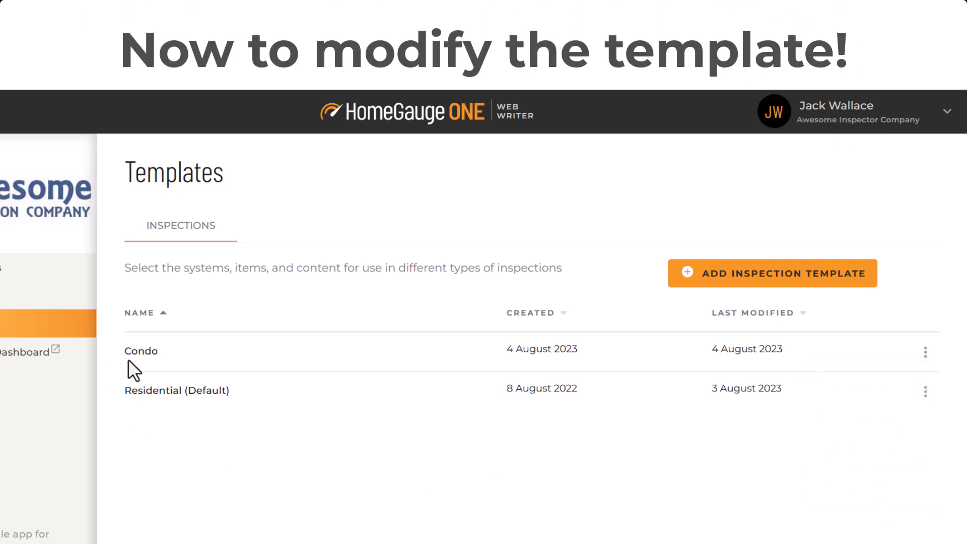
# Open the Condo template and hide the Occupancy description in its property overview.
pyautogui.click(152, 357)
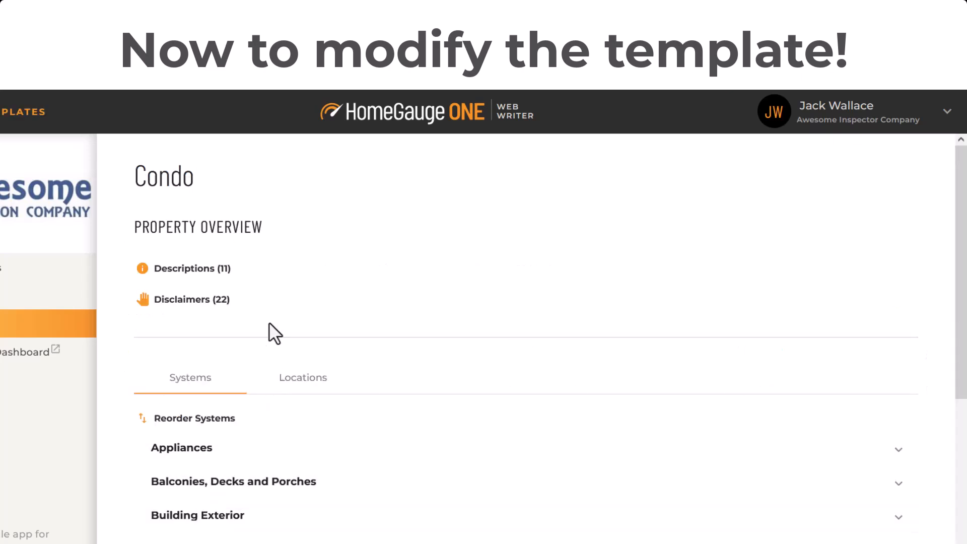
pyautogui.click(204, 268)
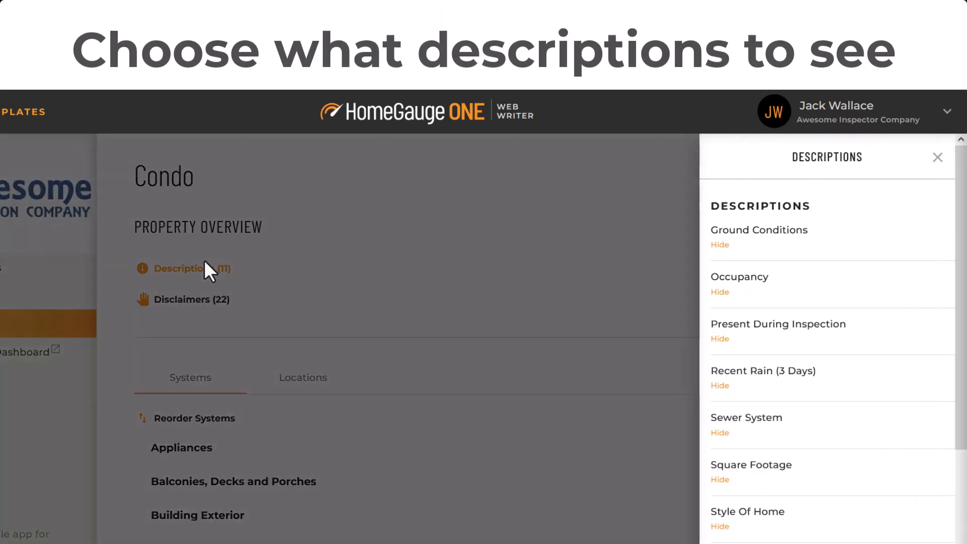
pyautogui.click(720, 292)
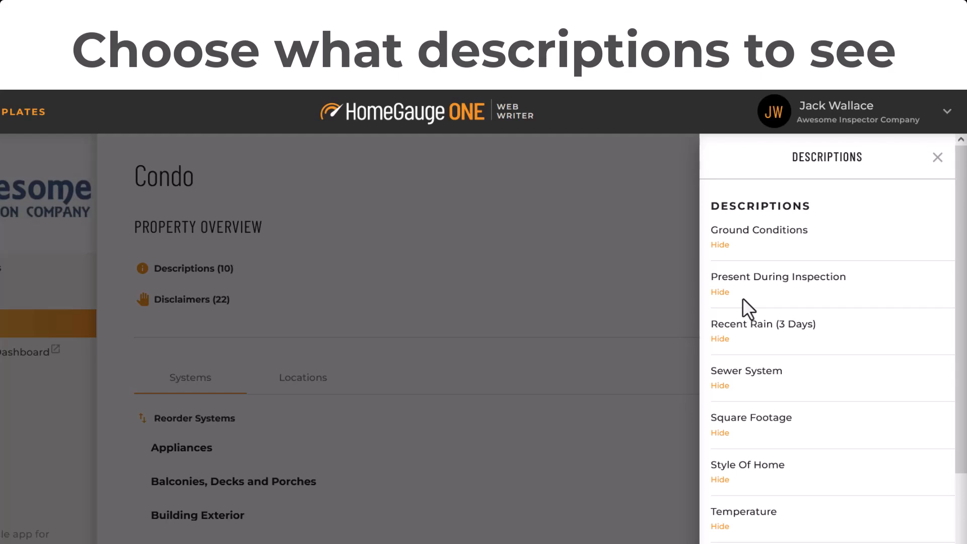
pyautogui.scroll(-3, 960, 353)
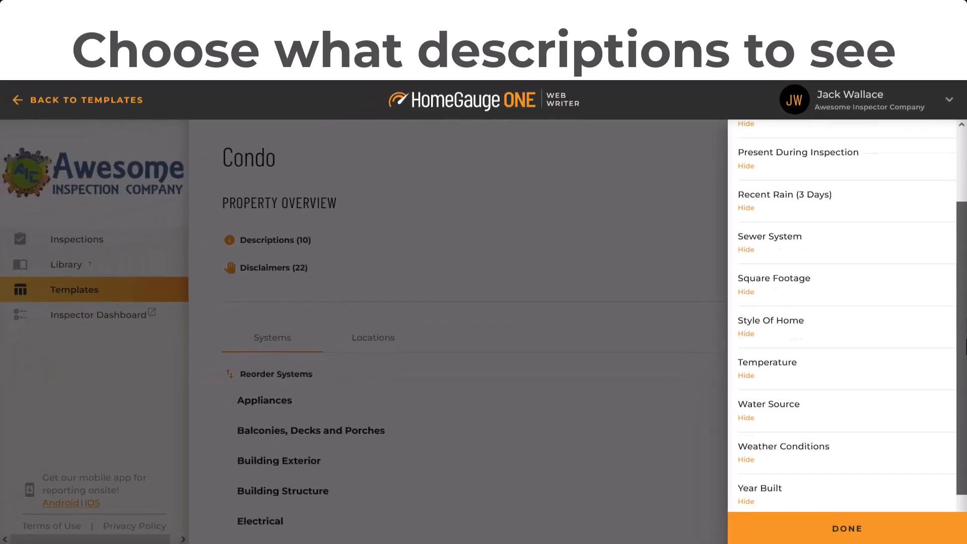
pyautogui.moveTo(966, 348); pyautogui.dragTo(966, 403)
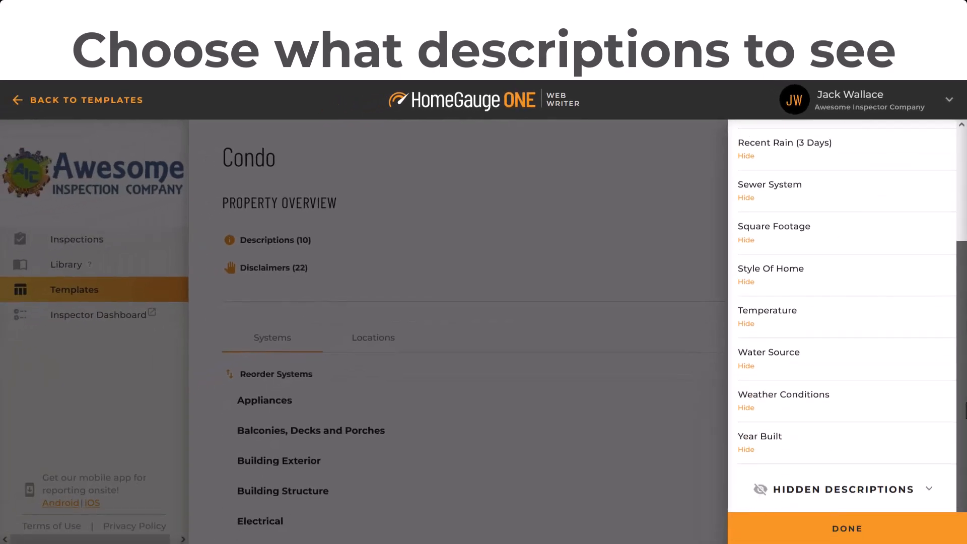
pyautogui.click(494, 243)
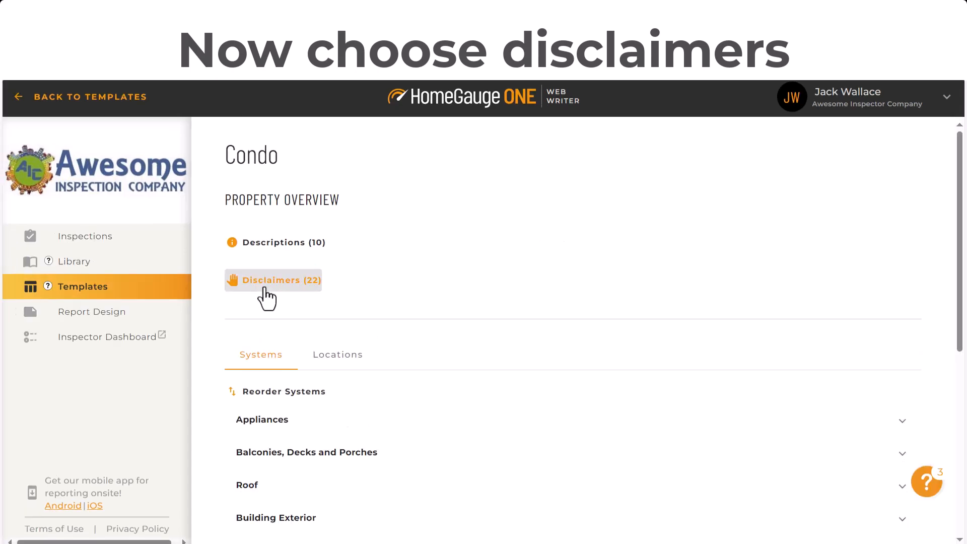
# In the property overview disclaimers, hide the one about advisability and switch on those about market value and concealed or latent defects.
pyautogui.click(265, 288)
pyautogui.click(797, 285)
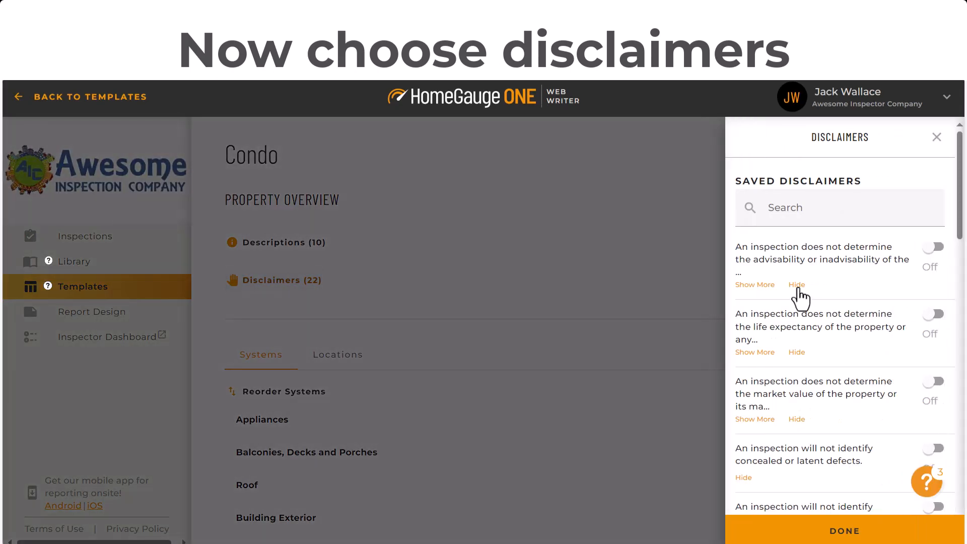
pyautogui.click(939, 322)
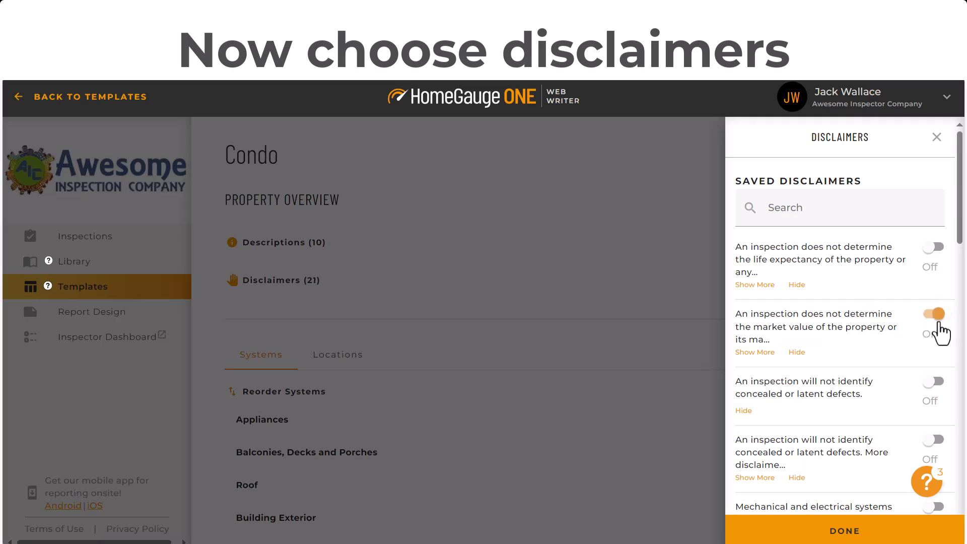
pyautogui.click(935, 390)
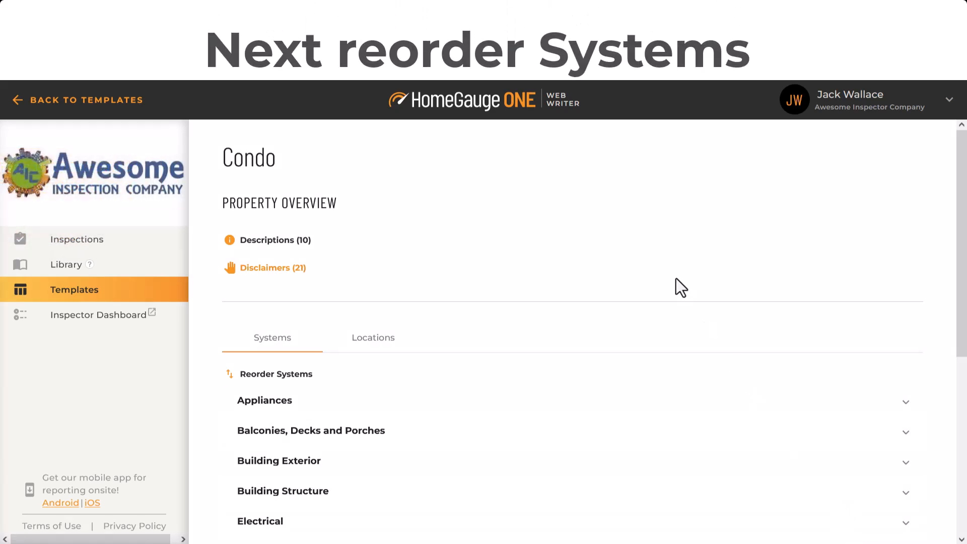
# Reorder the systems: General first, Building Exterior second, Appliances after Electrical, and Fireplace and Chimney after Insulation and Ventilation.
pyautogui.scroll(-3, 669, 252)
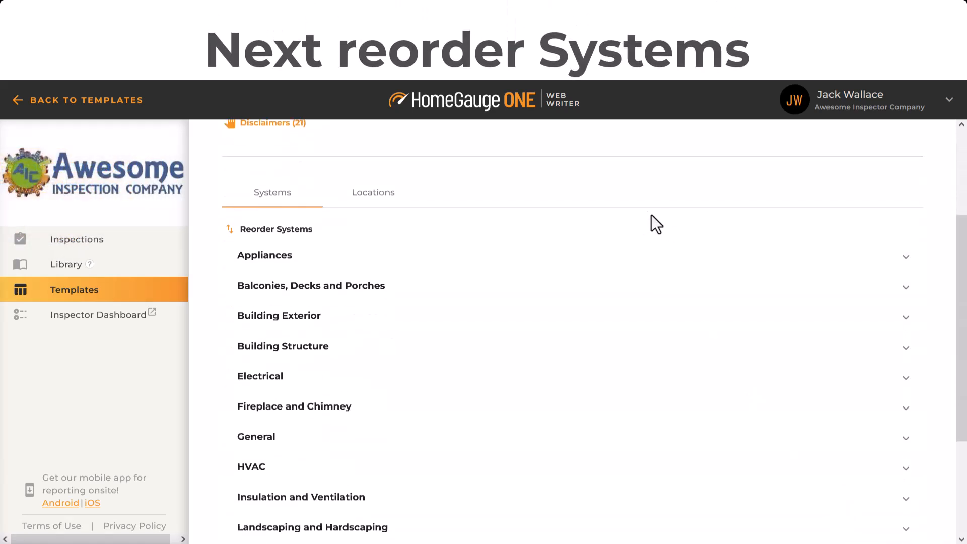
pyautogui.click(254, 230)
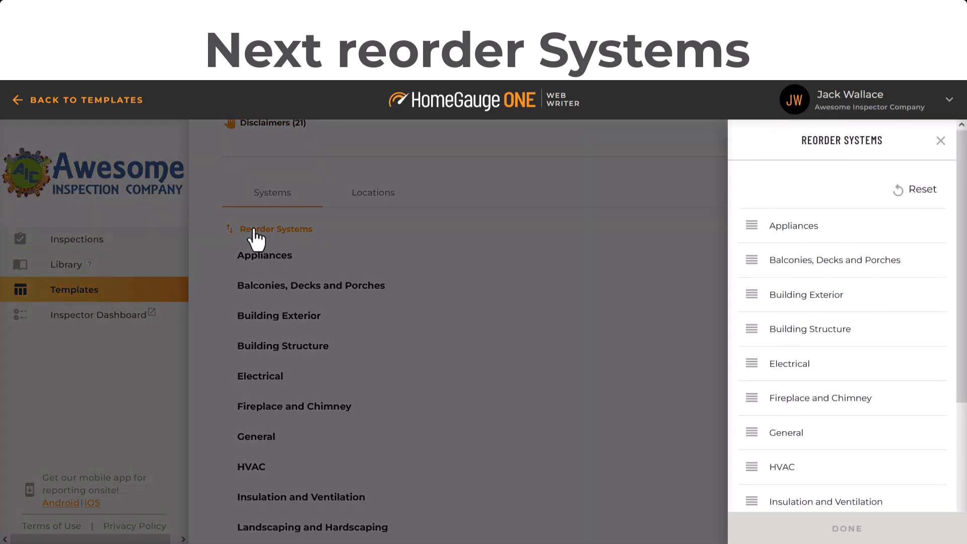
pyautogui.moveTo(752, 432); pyautogui.dragTo(779, 436)
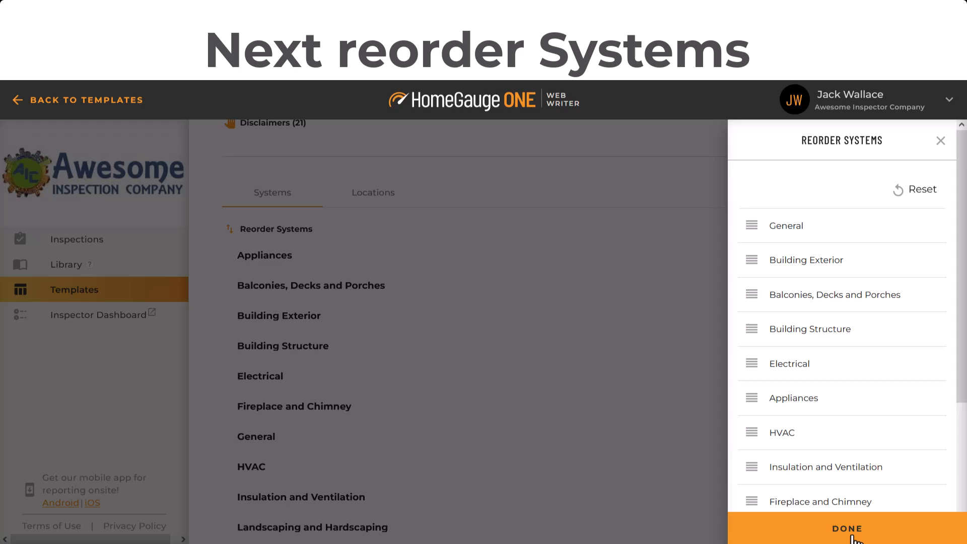
pyautogui.click(853, 538)
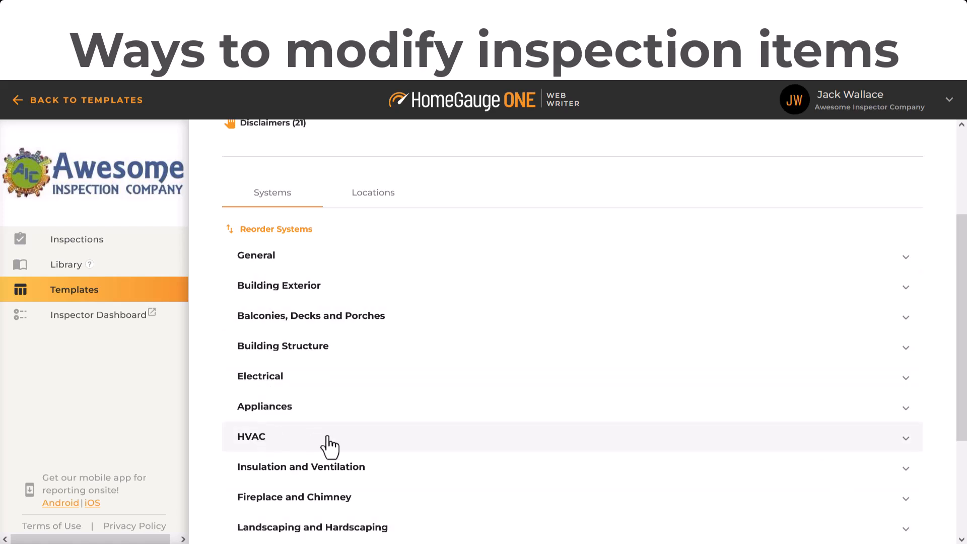
# Set the status of all HVAC items to Not Applicable and remove their locations.
pyautogui.click(286, 450)
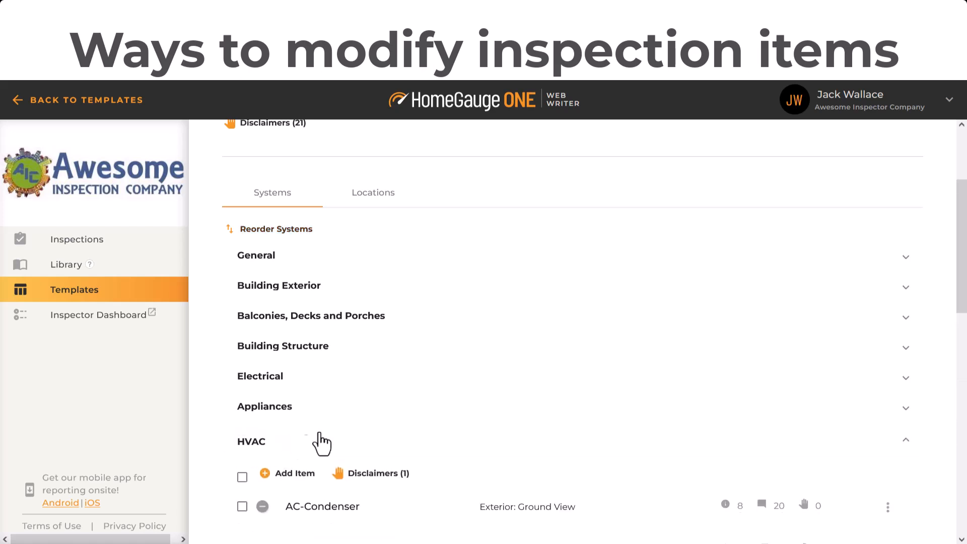
pyautogui.moveTo(963, 267); pyautogui.dragTo(963, 372)
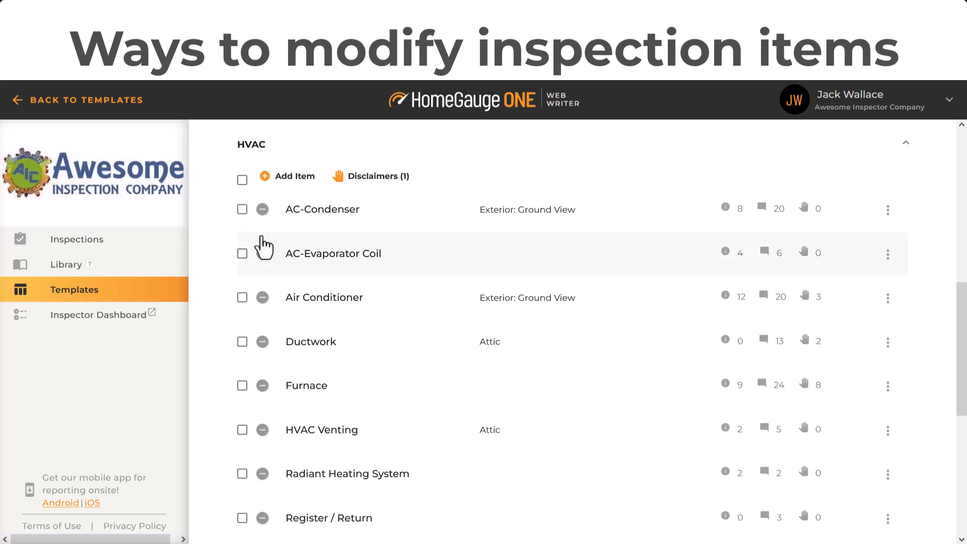
pyautogui.click(243, 180)
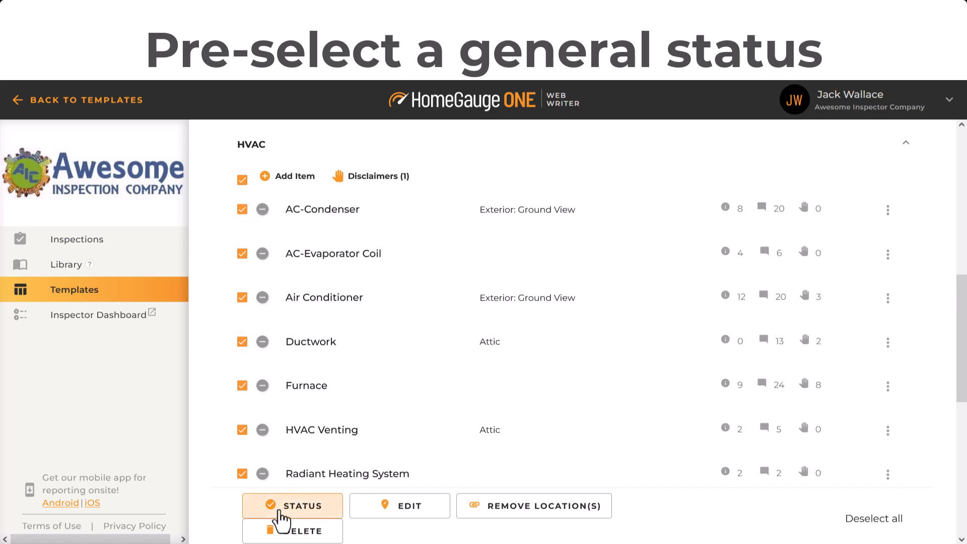
pyautogui.click(314, 510)
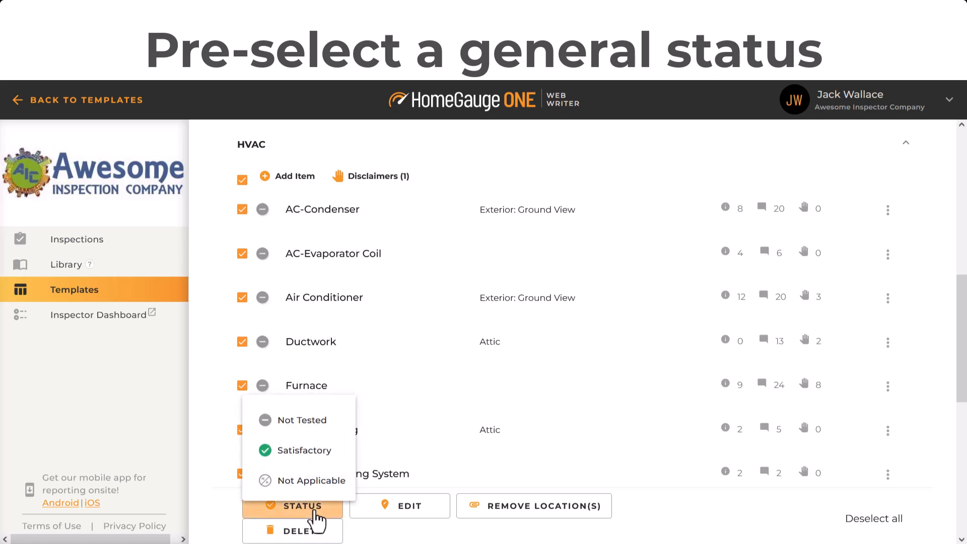
pyautogui.click(317, 487)
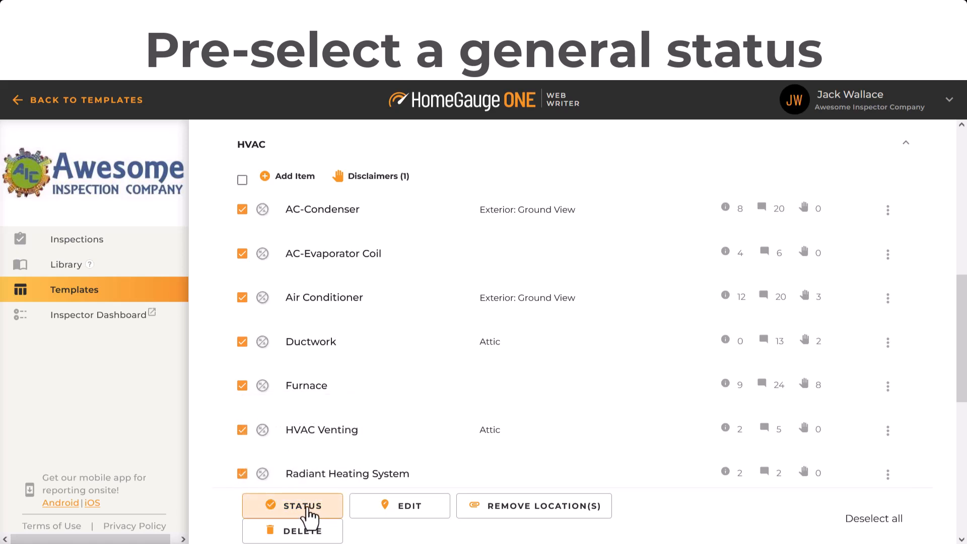
pyautogui.click(539, 511)
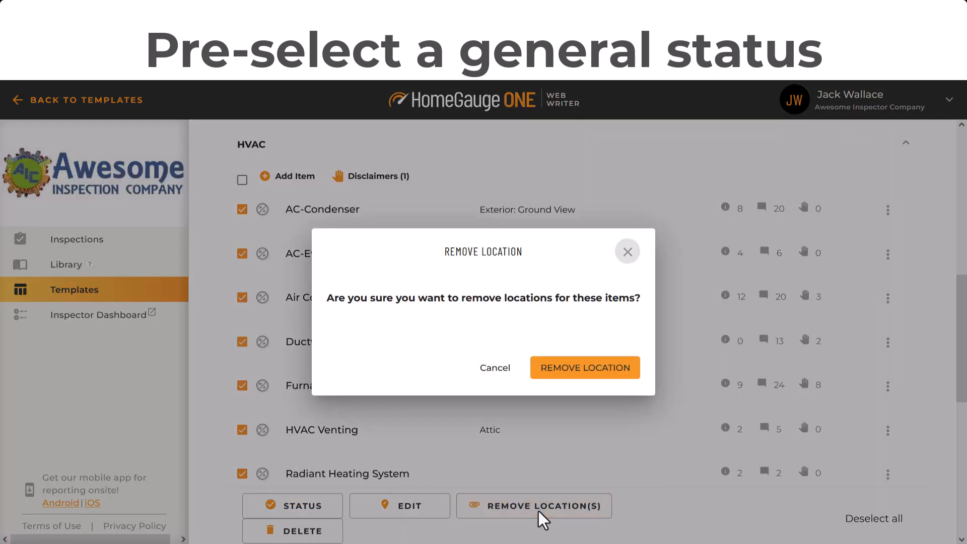
pyautogui.click(569, 368)
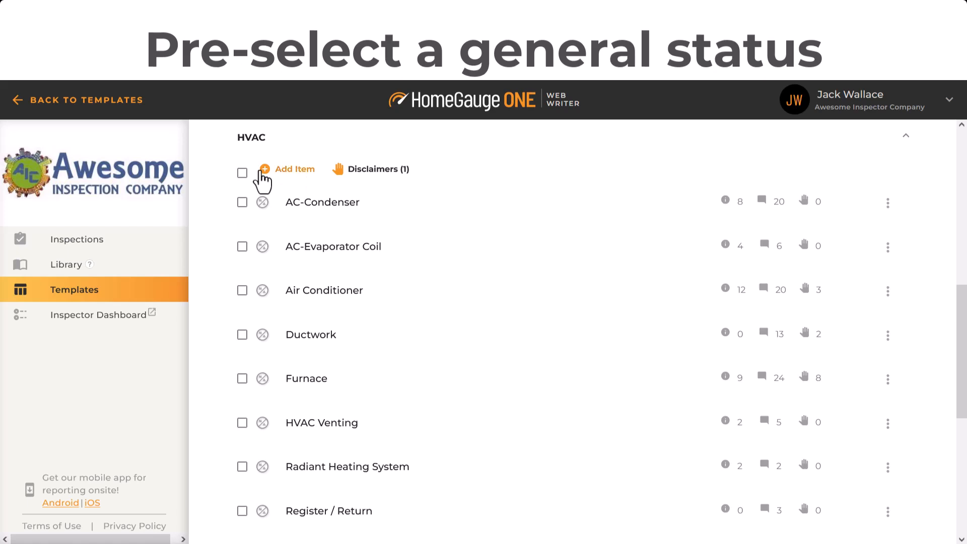
# Add an item of type Other HVAC named Mini Split to the HVAC system and set its status to Not Applicable.
pyautogui.click(281, 173)
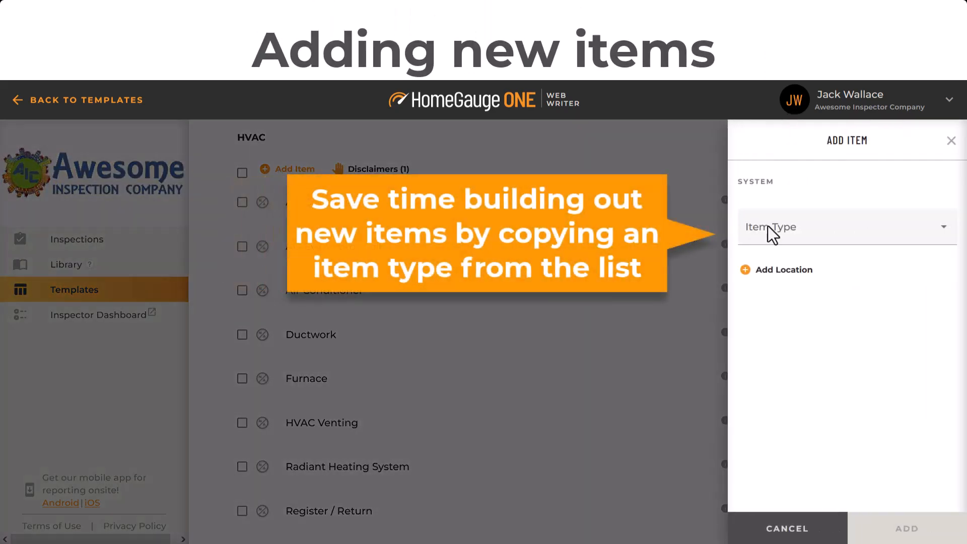
pyautogui.click(810, 231)
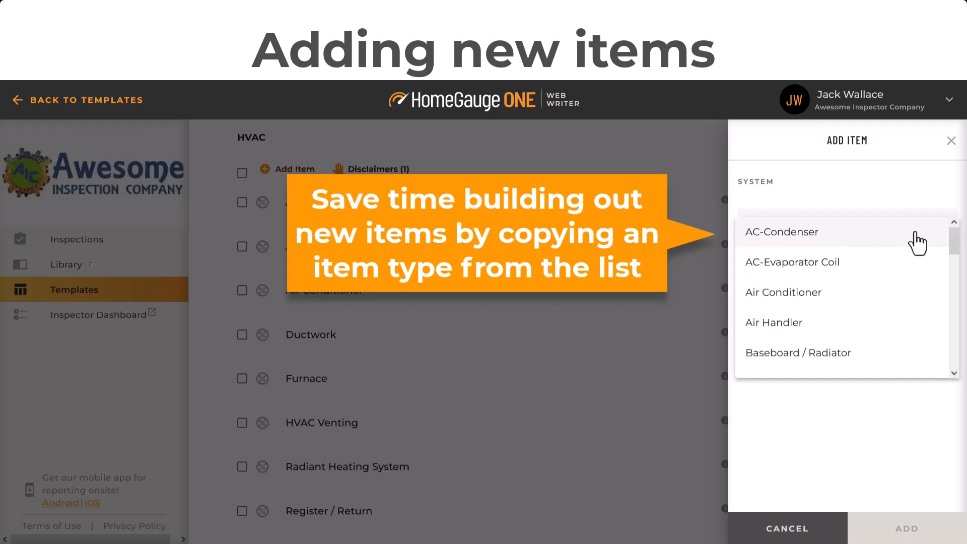
pyautogui.moveTo(957, 252); pyautogui.dragTo(953, 339)
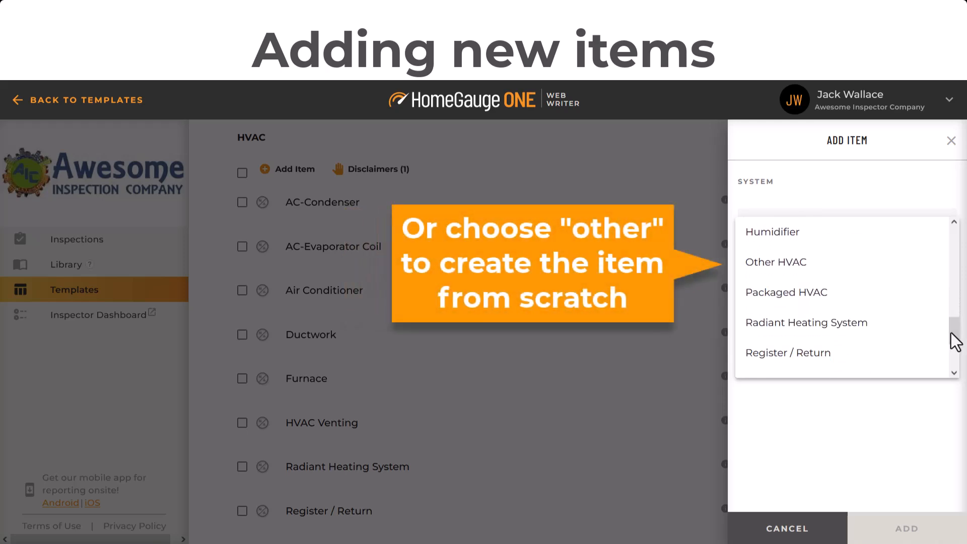
pyautogui.click(778, 272)
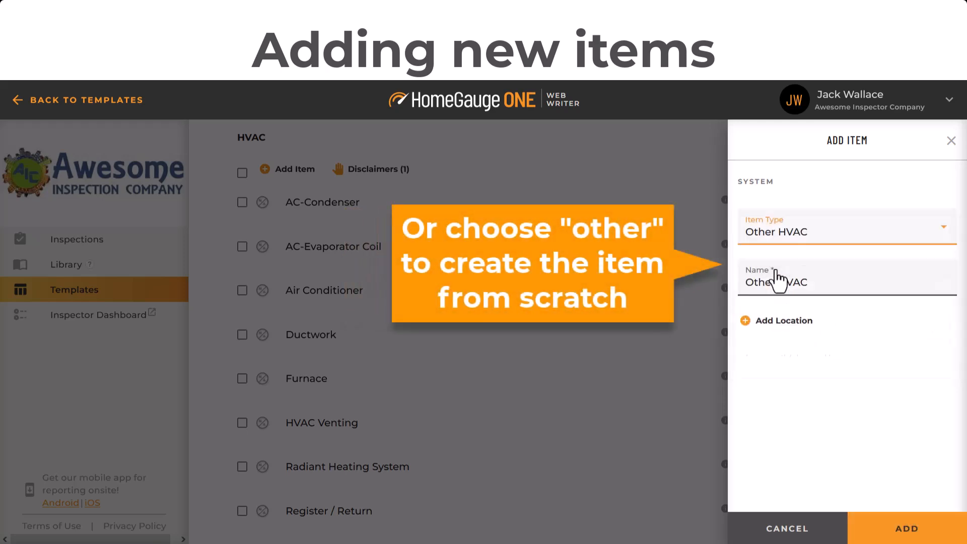
pyautogui.moveTo(839, 277); pyautogui.dragTo(714, 278)
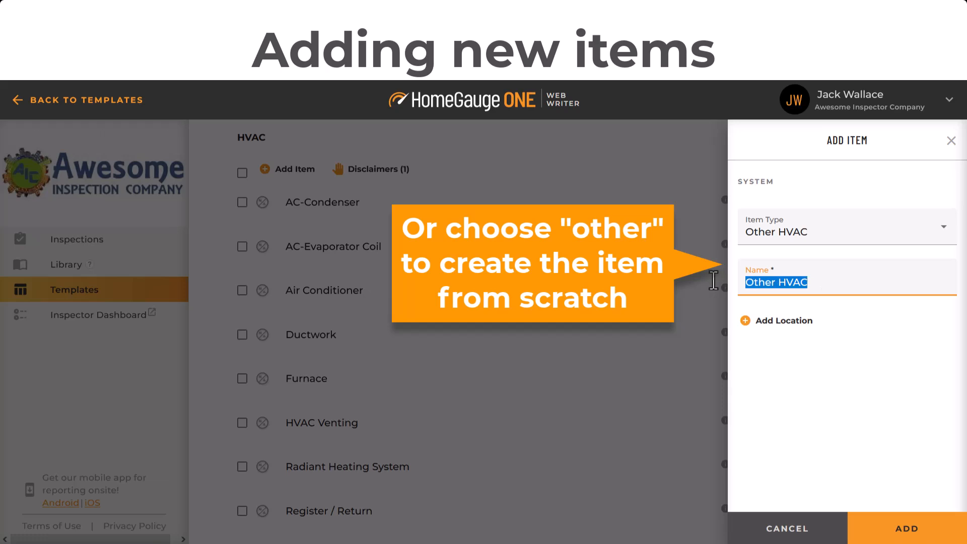
pyautogui.write('Mini Split')
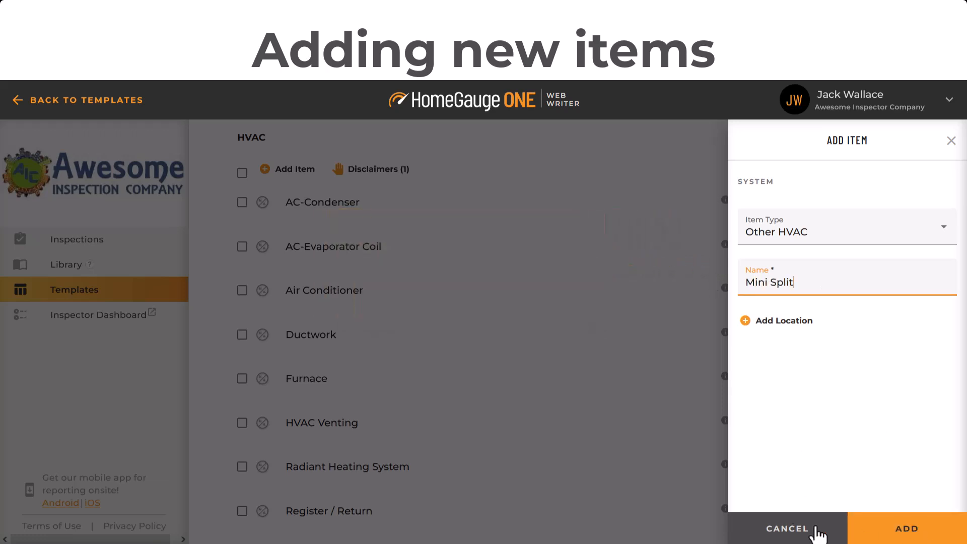
pyautogui.click(864, 529)
pyautogui.click(260, 471)
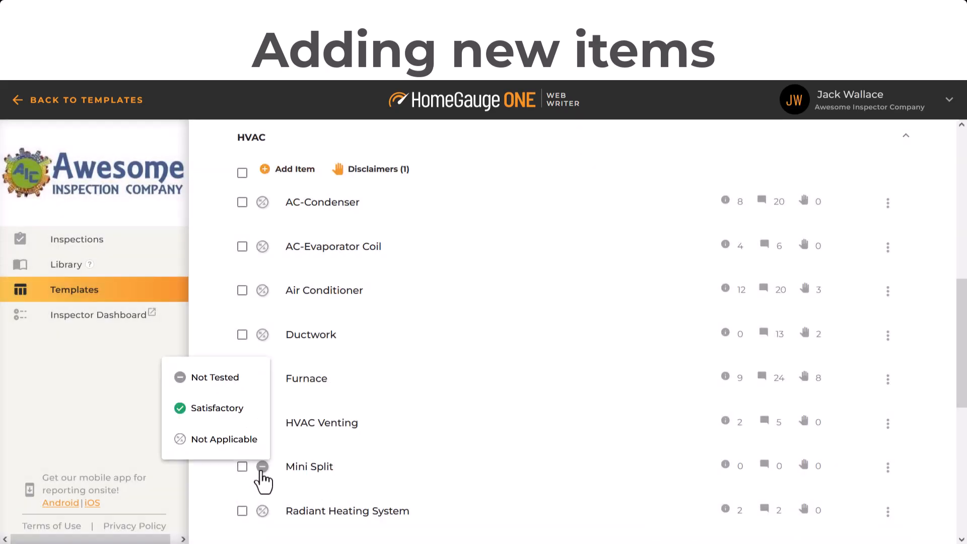
pyautogui.click(202, 446)
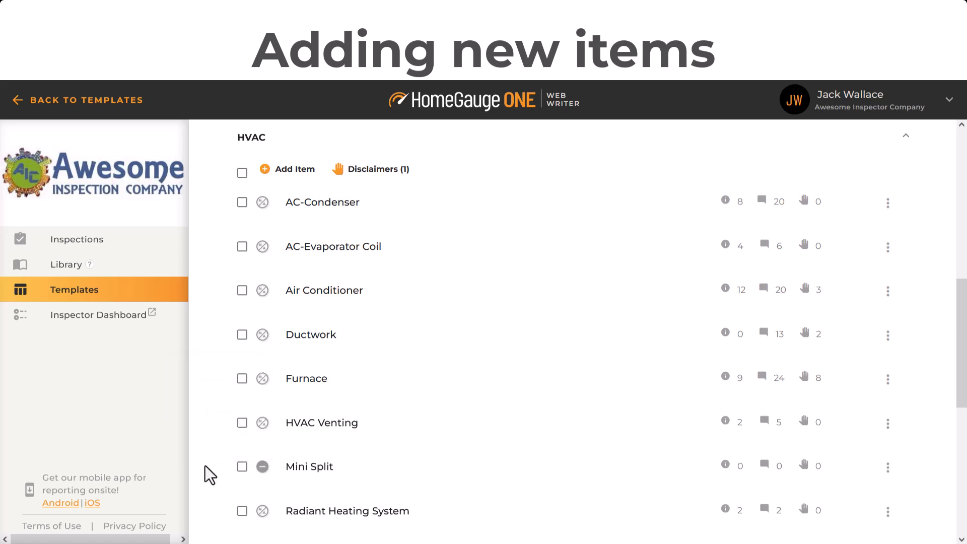
# Examine the HVAC system's disclaimers and the Air Conditioner item's descriptions, comments, disclaimers and further options.
pyautogui.click(372, 174)
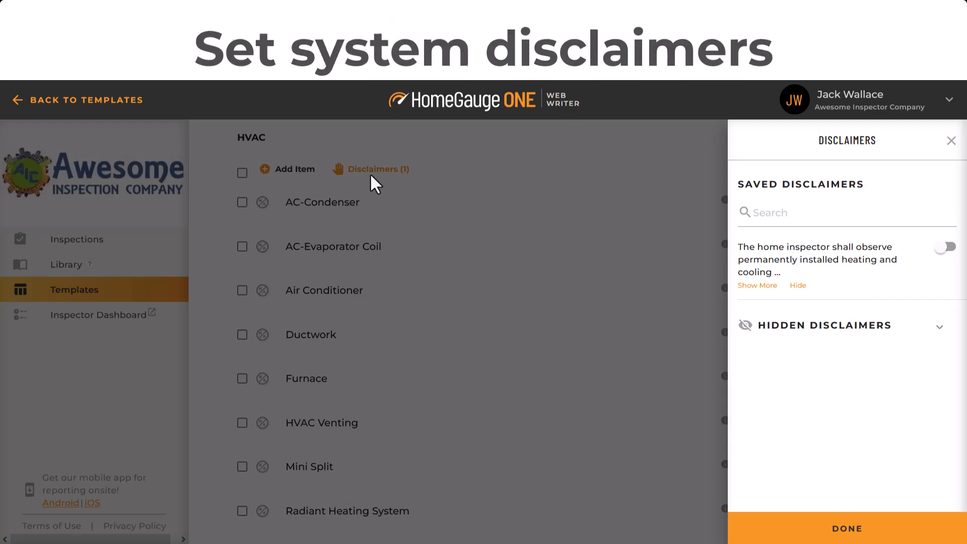
pyautogui.click(370, 172)
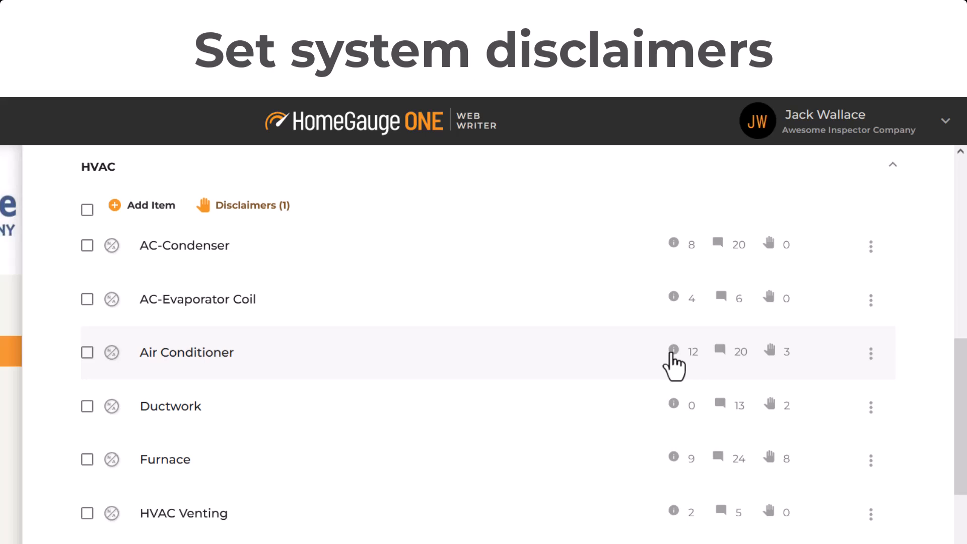
pyautogui.click(673, 352)
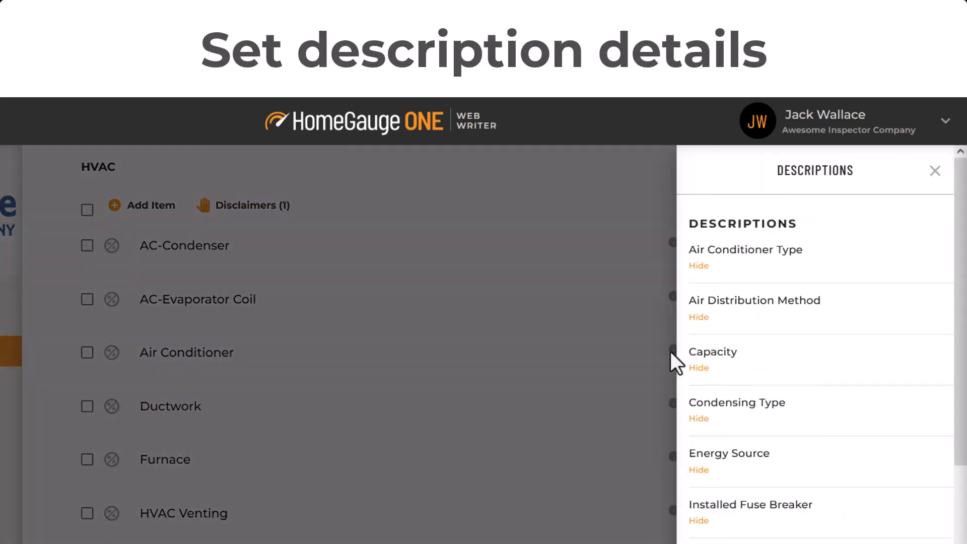
pyautogui.click(654, 347)
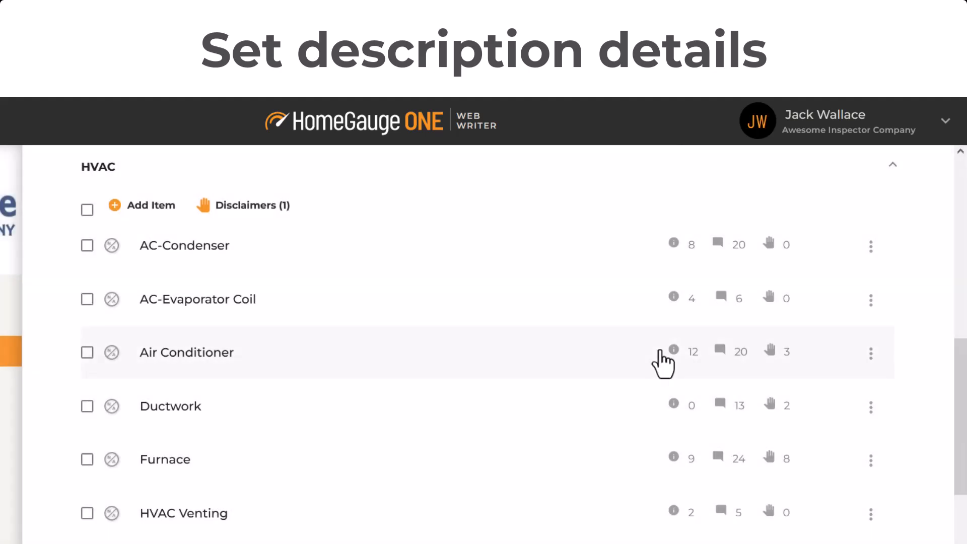
pyautogui.click(719, 353)
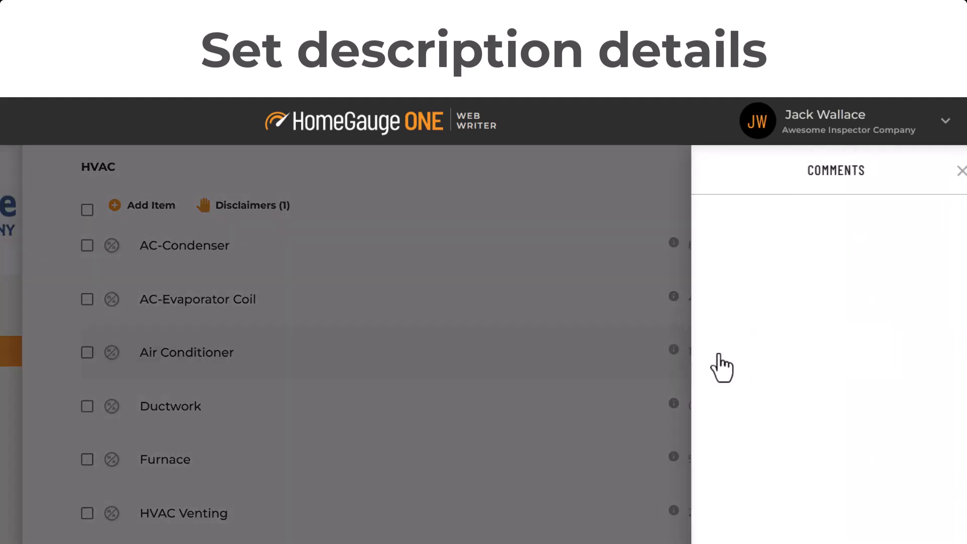
pyautogui.click(554, 358)
pyautogui.click(773, 353)
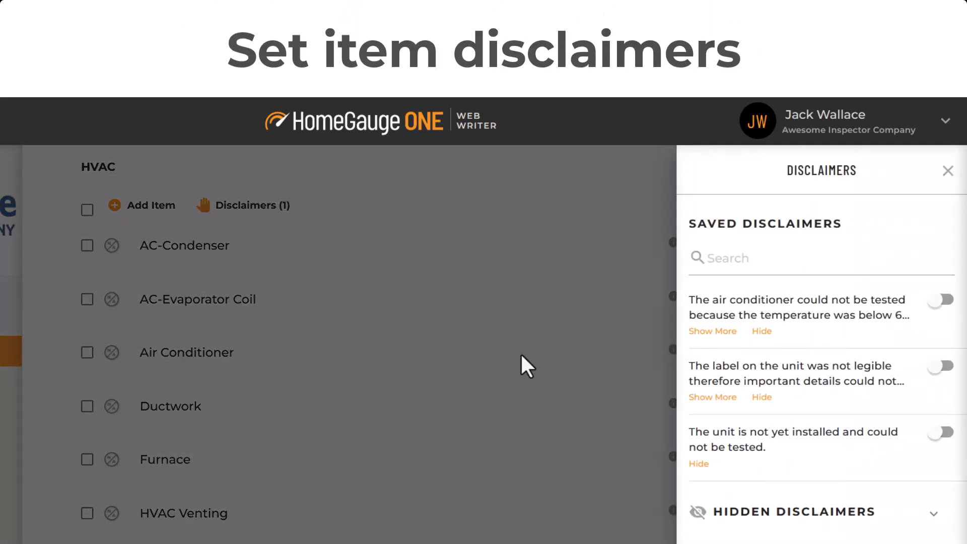
pyautogui.click(521, 354)
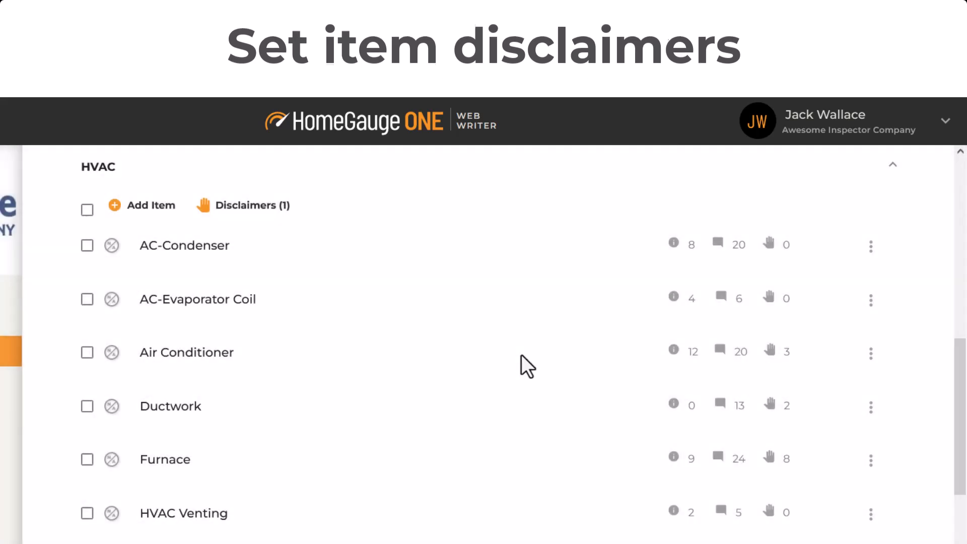
pyautogui.click(871, 353)
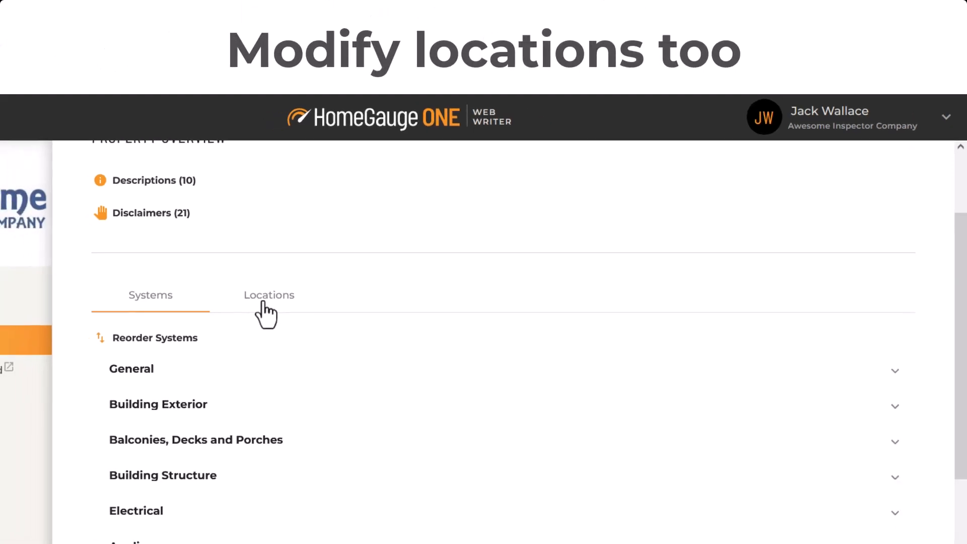
# Examine the list of locations in the Condo template.
pyautogui.click(264, 303)
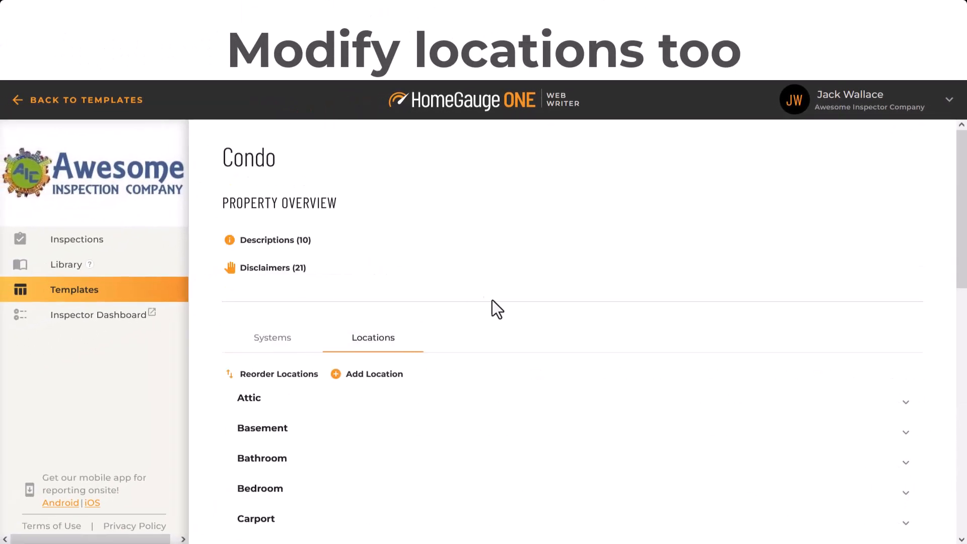
pyautogui.scroll(-3, 571, 333)
pyautogui.scroll(-1, 571, 333)
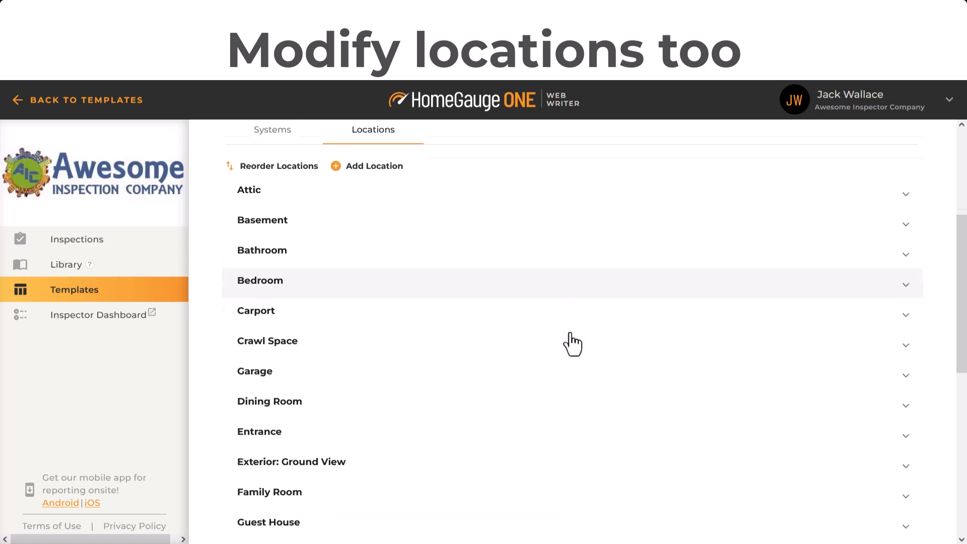
pyautogui.scroll(1, 573, 344)
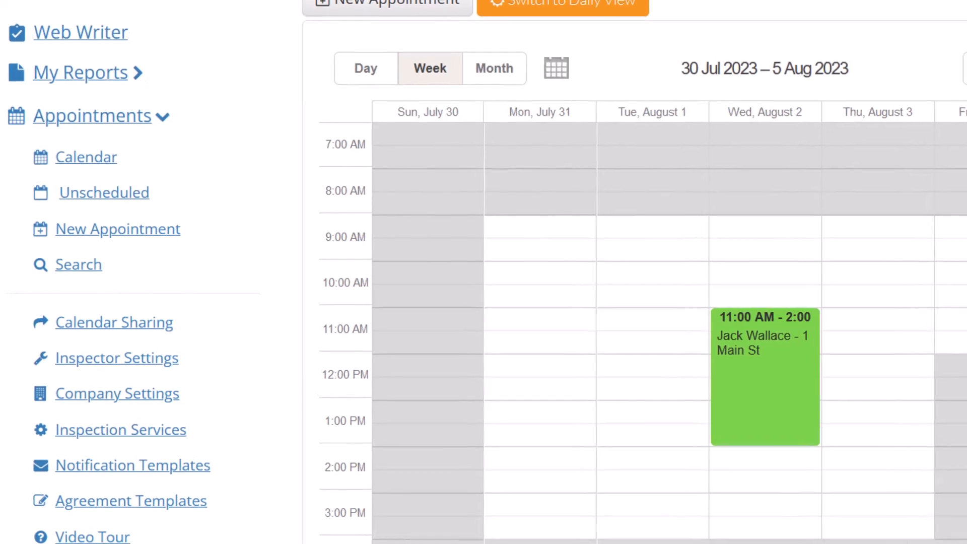
# Create an inspection from the Wednesday, August 2, 11:00 AM calendar appointment using the Condo template.
pyautogui.moveTo(760, 400)
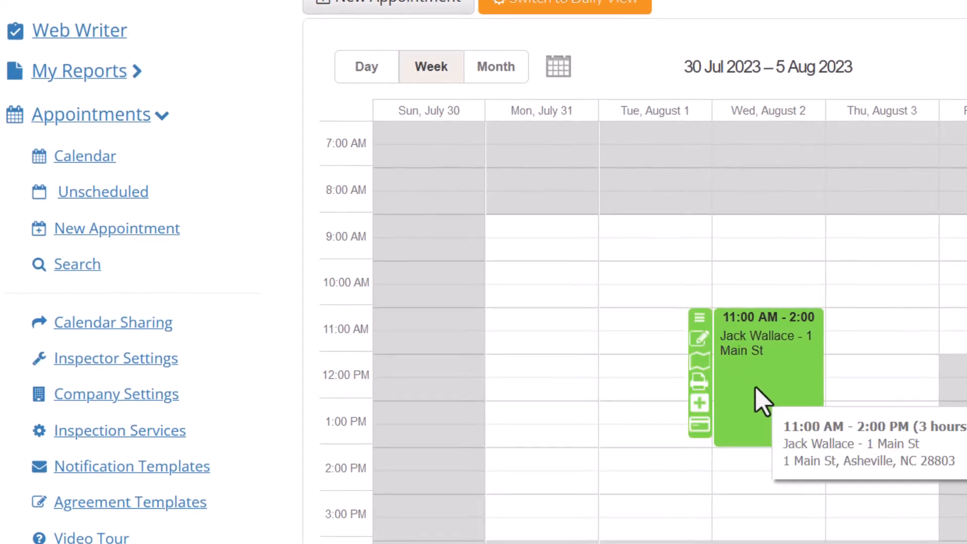
pyautogui.click(698, 416)
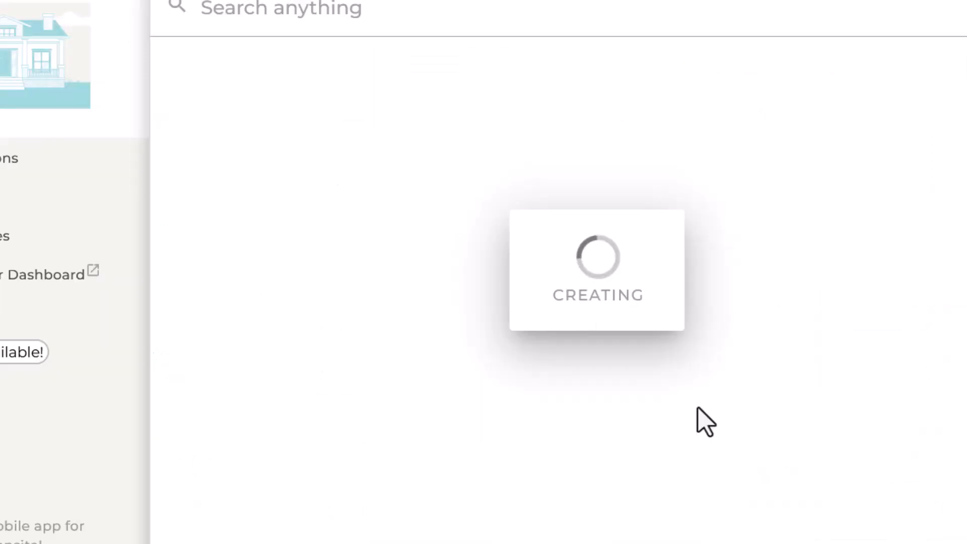
pyautogui.click(675, 271)
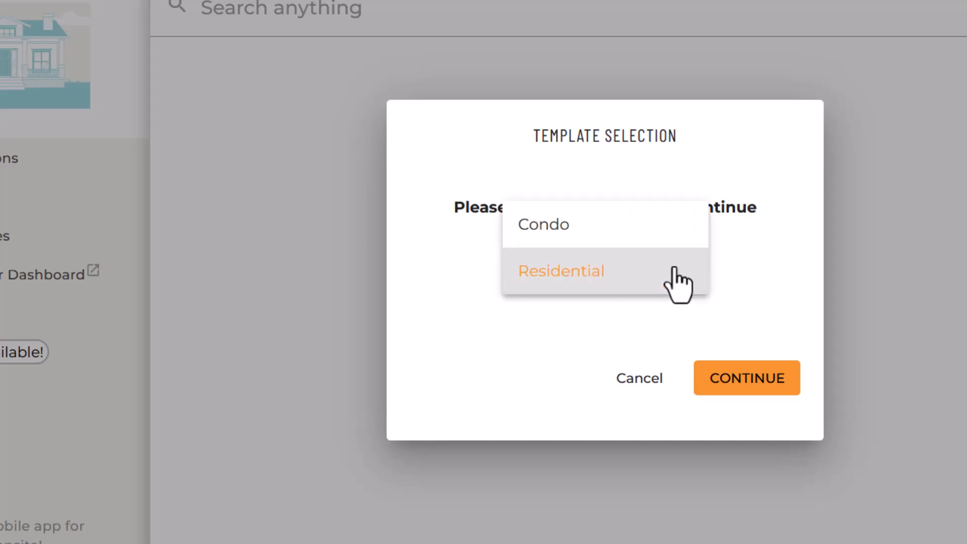
pyautogui.click(568, 237)
pyautogui.click(740, 403)
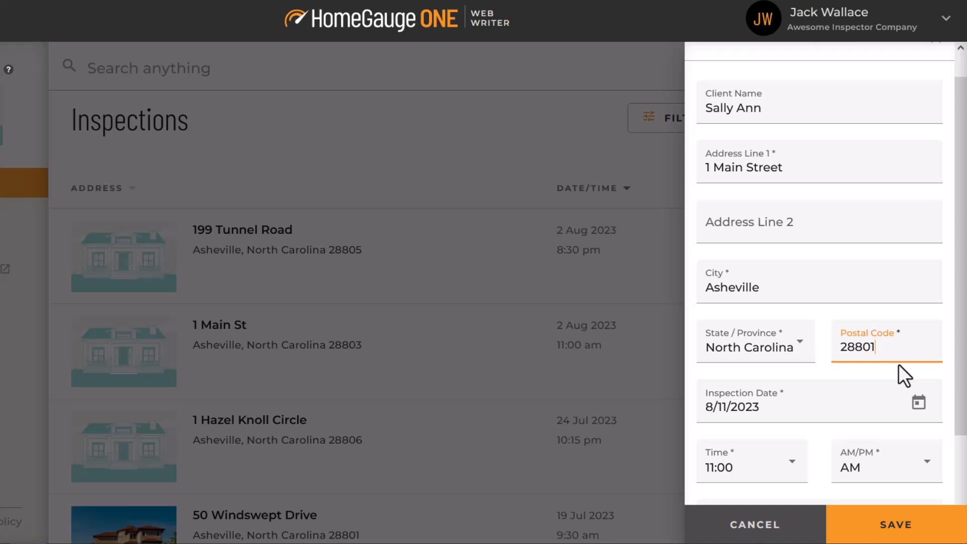
# Set the report template to Condo in the details of the inspection dated 8/11/2023 at 11:00 AM.
pyautogui.scroll(-3, 899, 365)
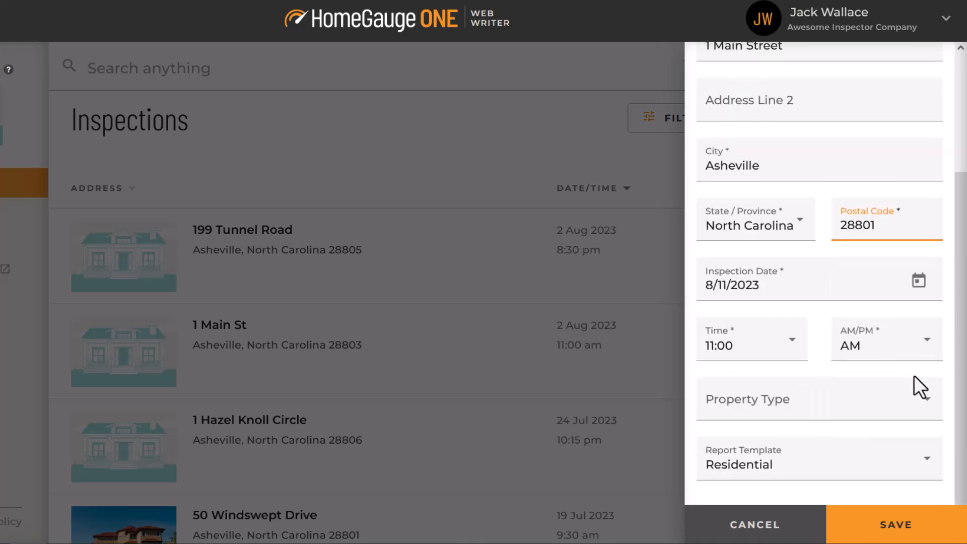
pyautogui.click(918, 451)
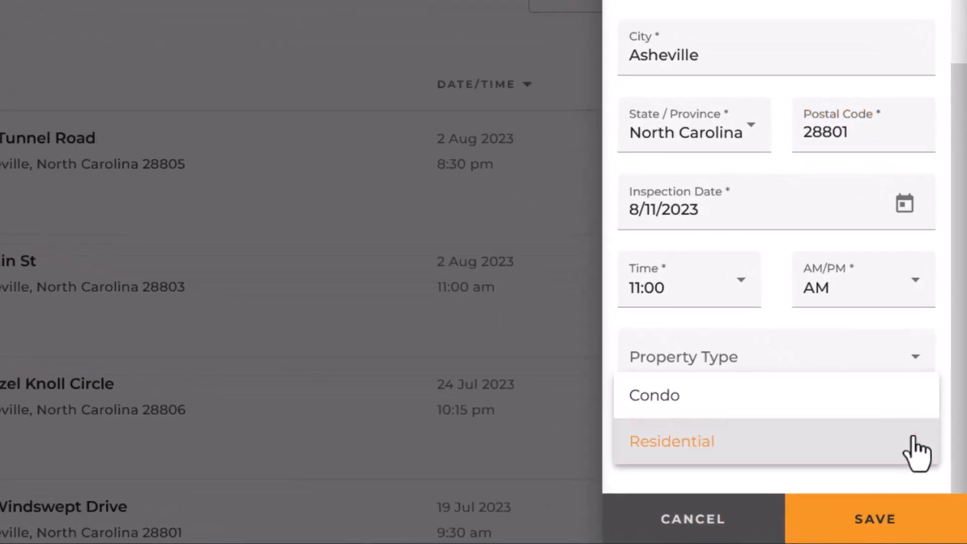
pyautogui.click(660, 400)
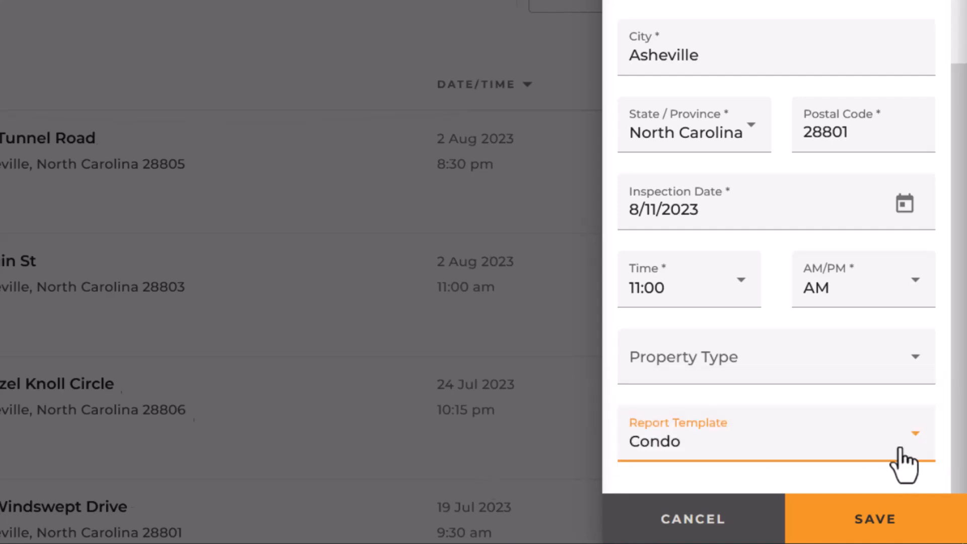